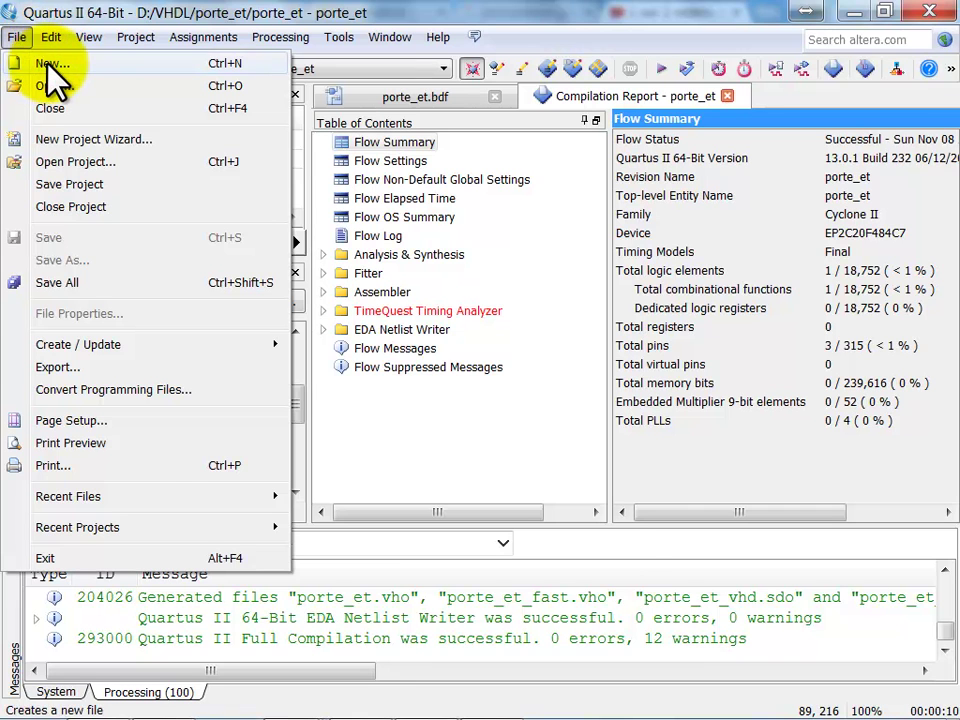
- Create a new University Program VWF file for simulating the project
left_click(45, 63)
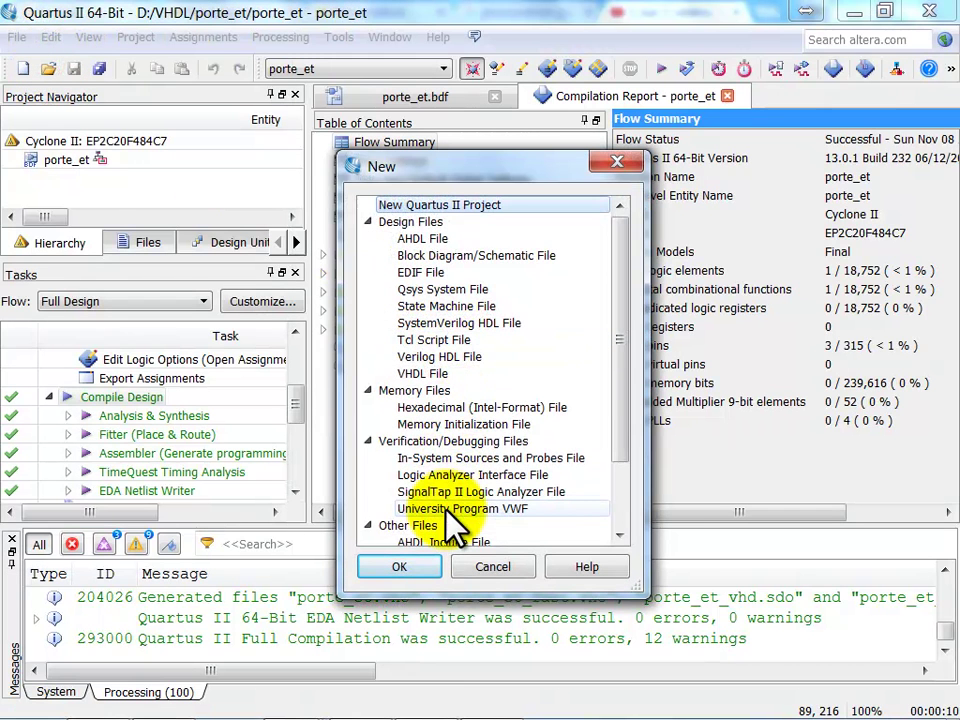
left_click(448, 512)
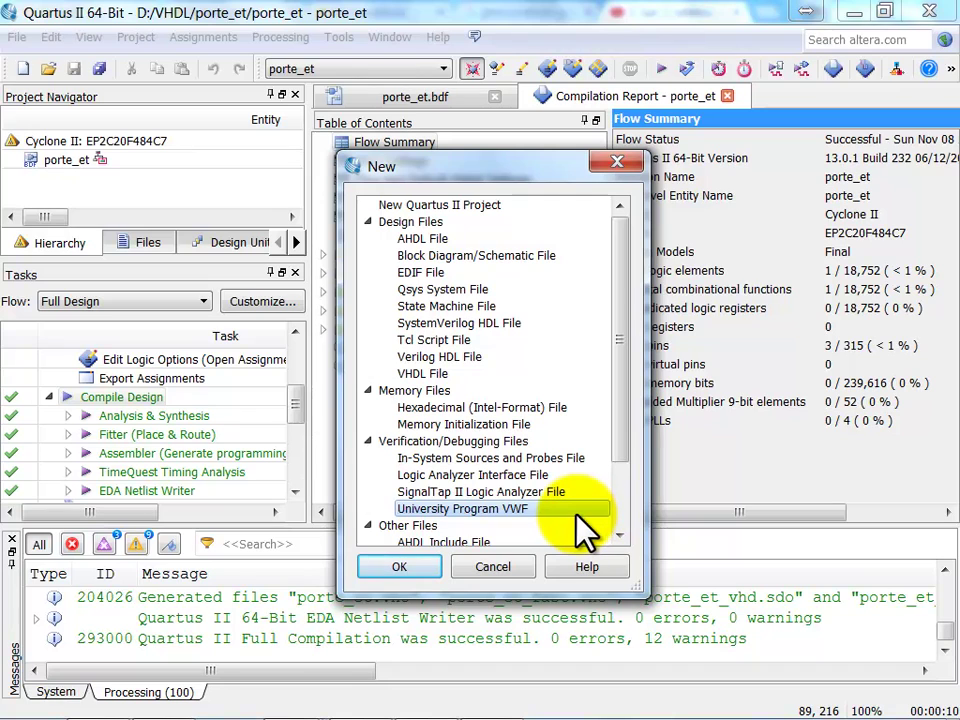
left_click(400, 566)
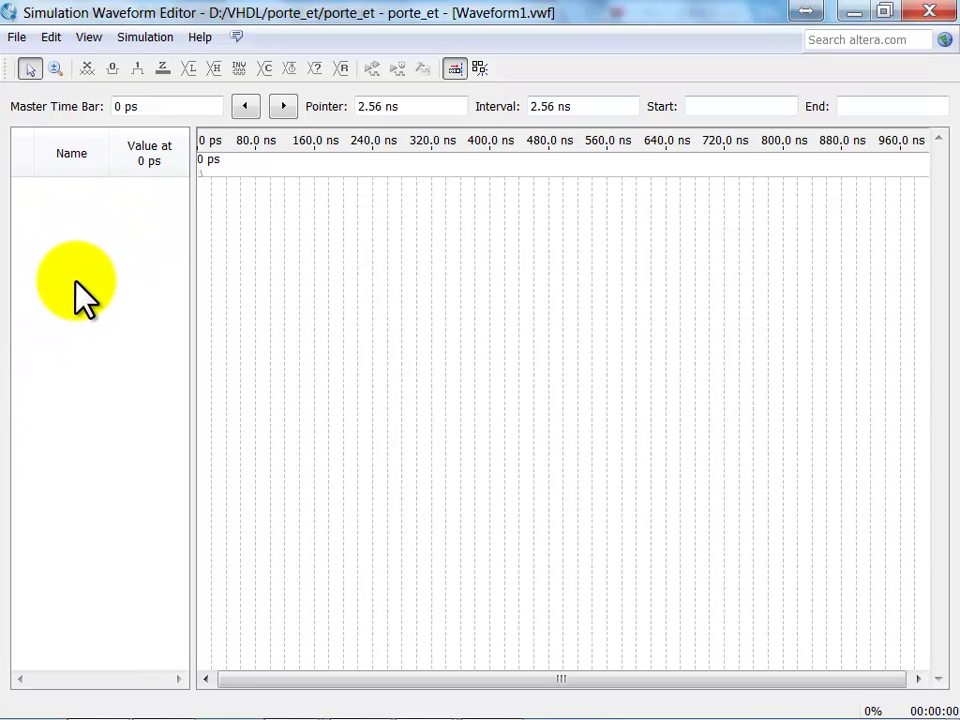
- Start inserting nodes into the waveform file and list the design's nodes in the Node Finder using the Pins: all filter
double_click(78, 229)
left_click_drag(900, 402, 466, 296)
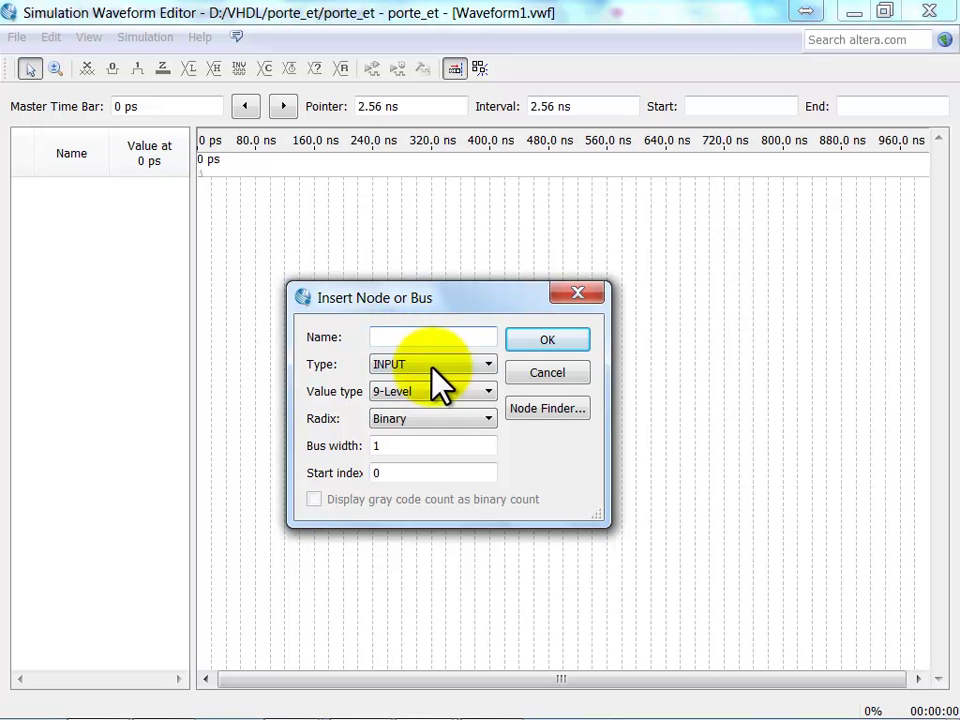
left_click(559, 408)
left_click_drag(815, 338, 401, 204)
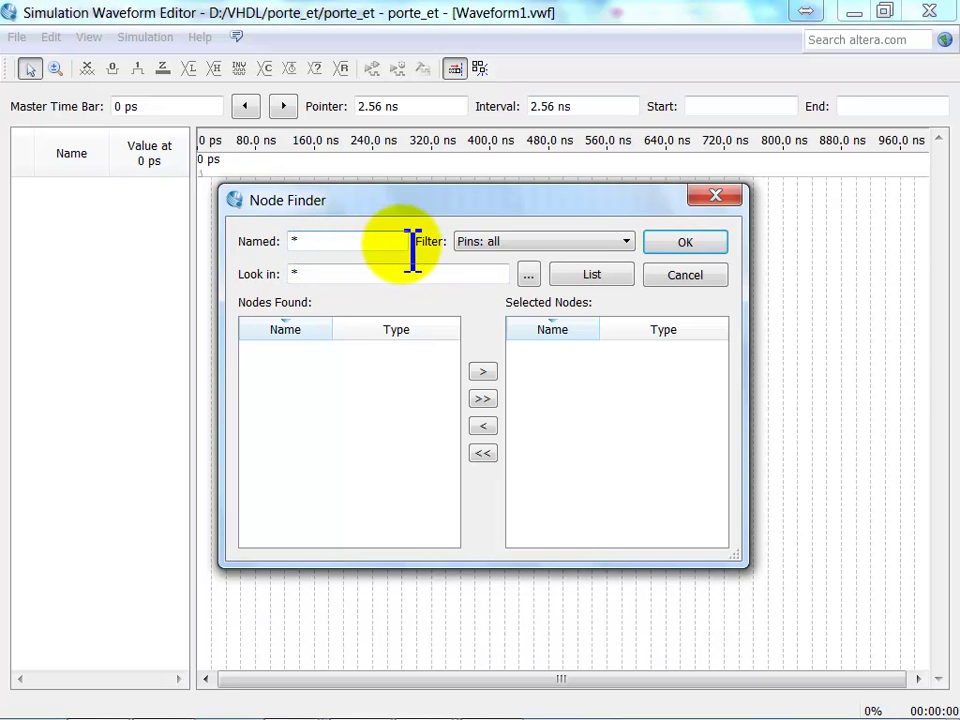
left_click_drag(316, 241, 287, 242)
left_click_drag(326, 274, 285, 273)
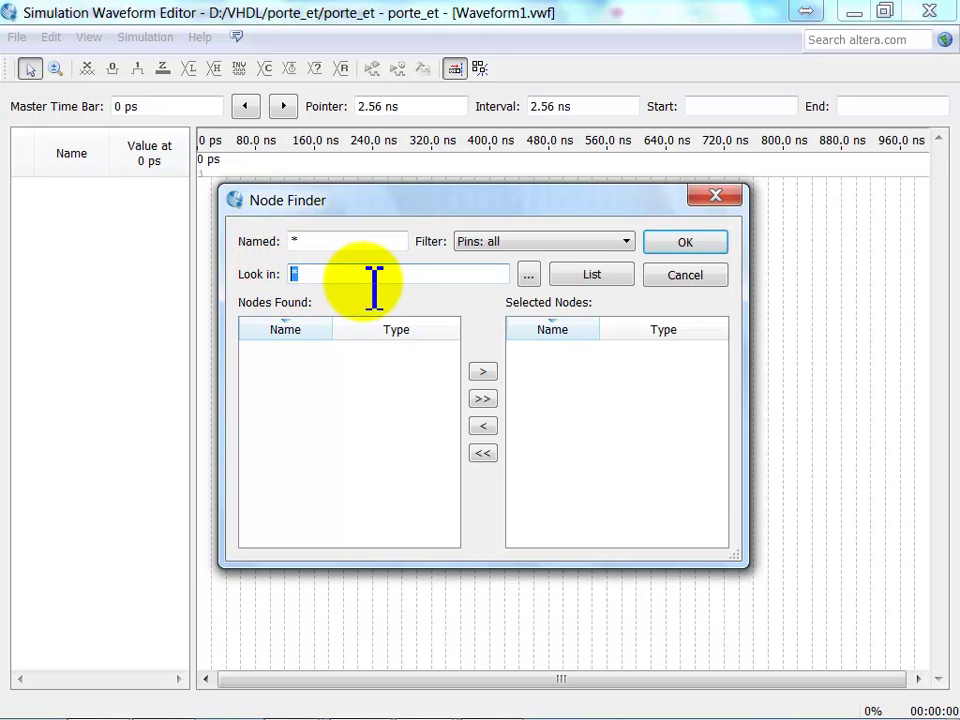
left_click(568, 243)
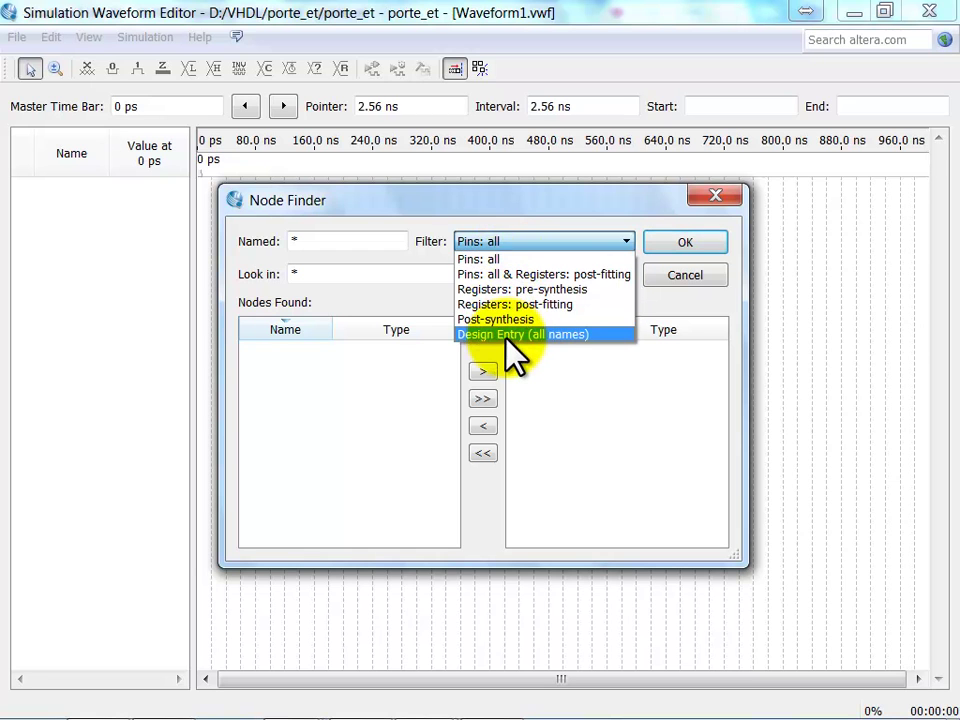
left_click(515, 243)
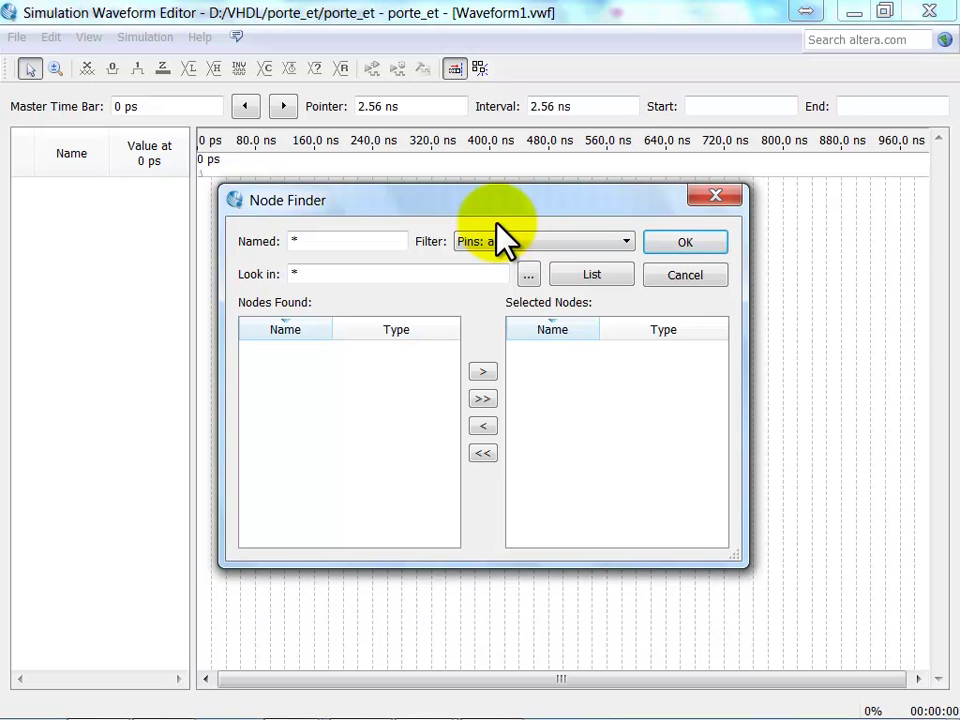
left_click(597, 280)
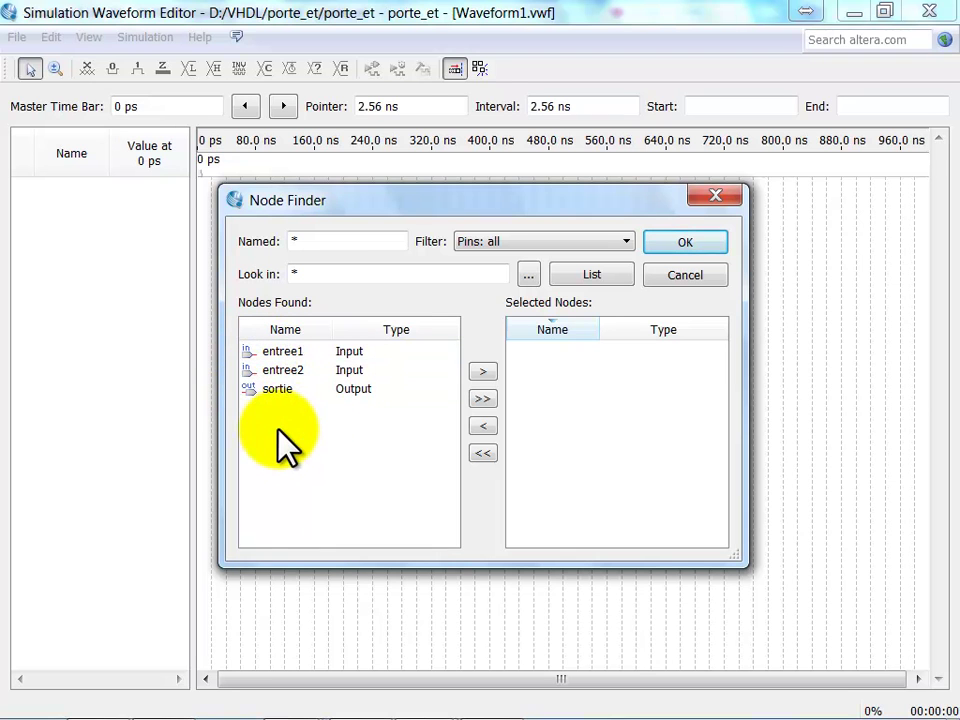
- Add all listed nodes, entree1, entree2 and sortie, to the waveform file
left_click(280, 352)
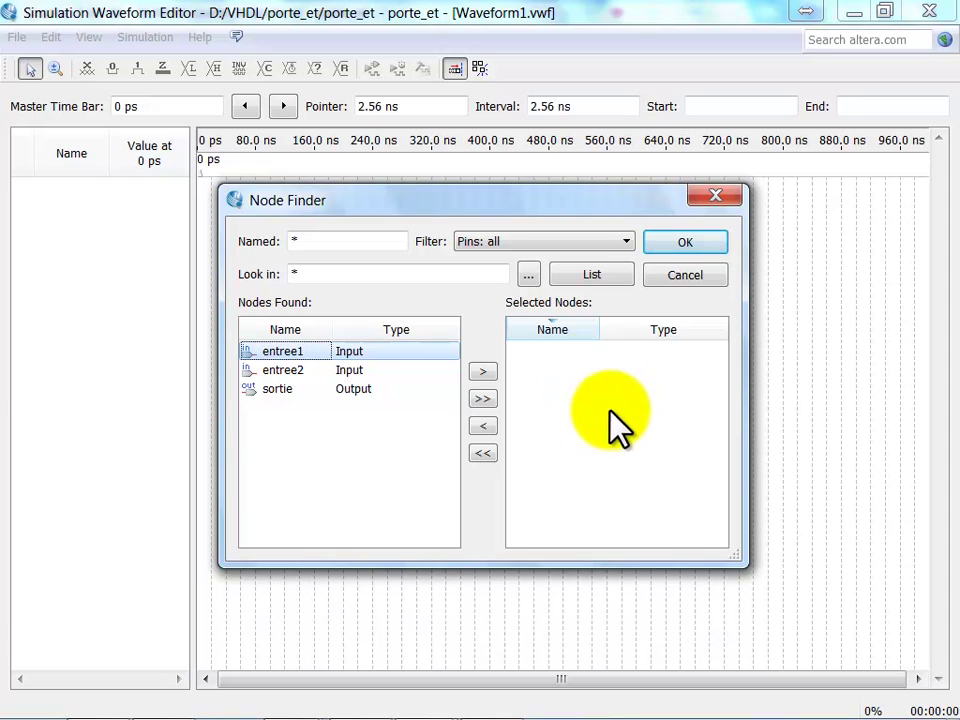
left_click(480, 398)
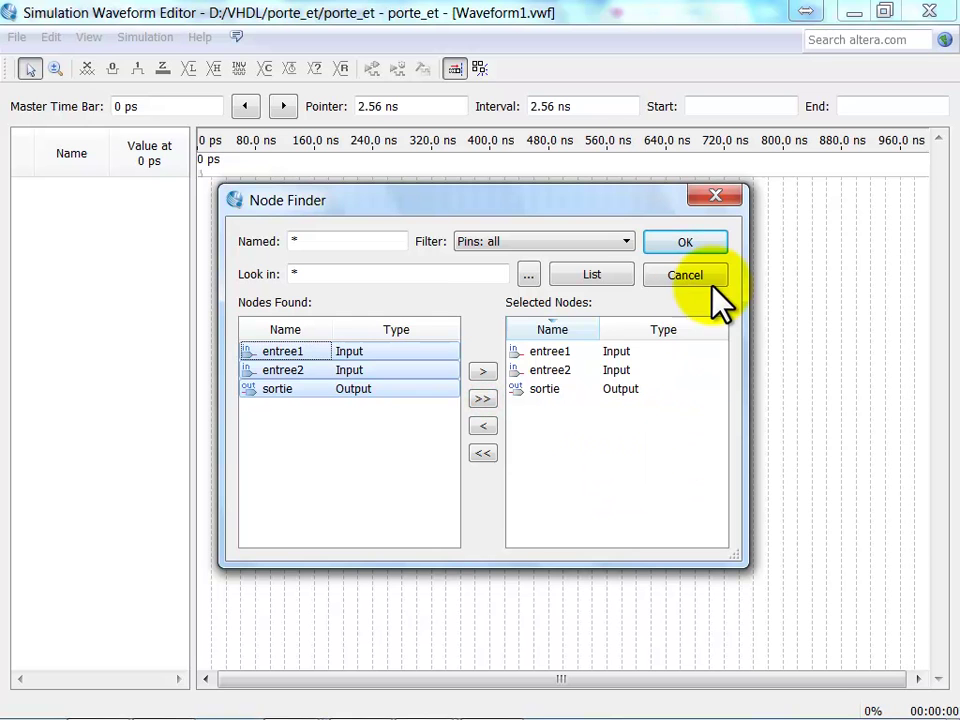
left_click(703, 240)
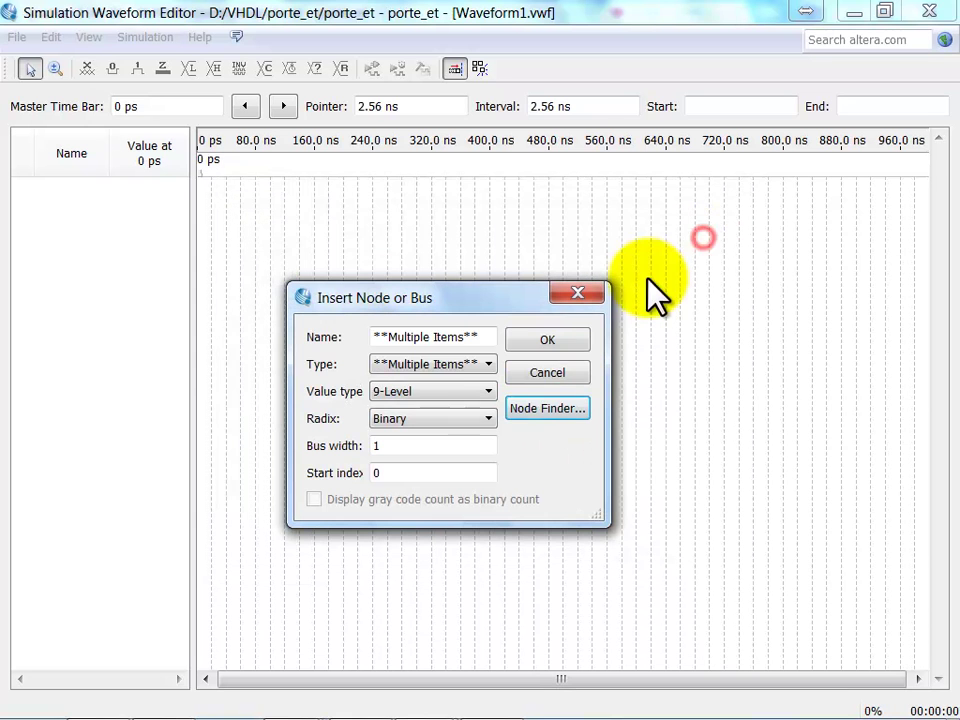
left_click(563, 340)
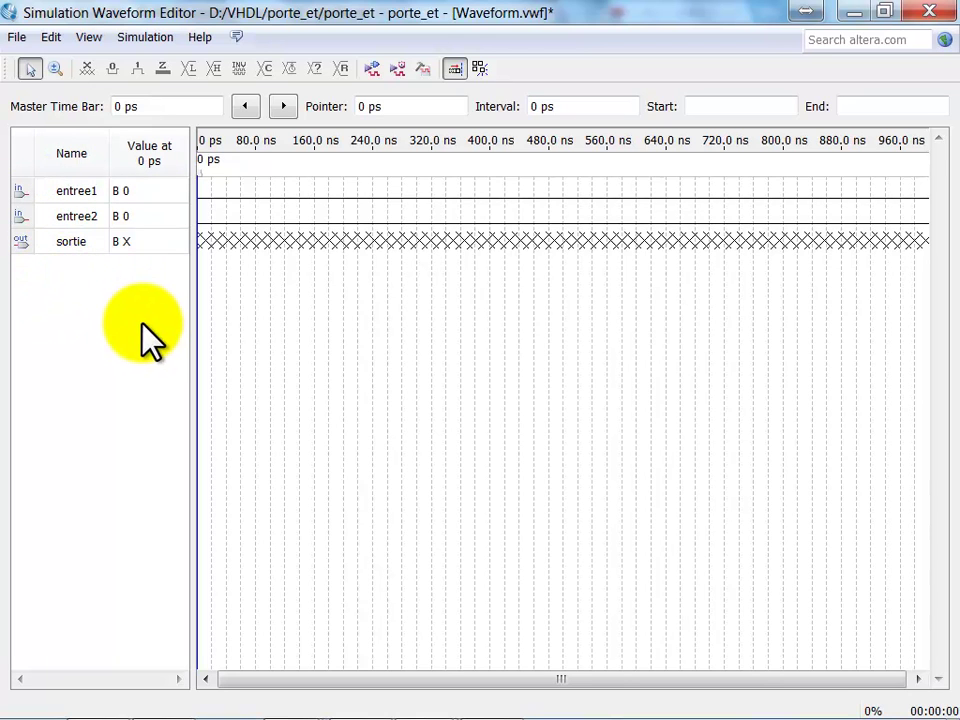
- Assign entree1 a clock waveform with a 10.0 ns period, 0.0 ns offset and 50% duty cycle
left_click(90, 192)
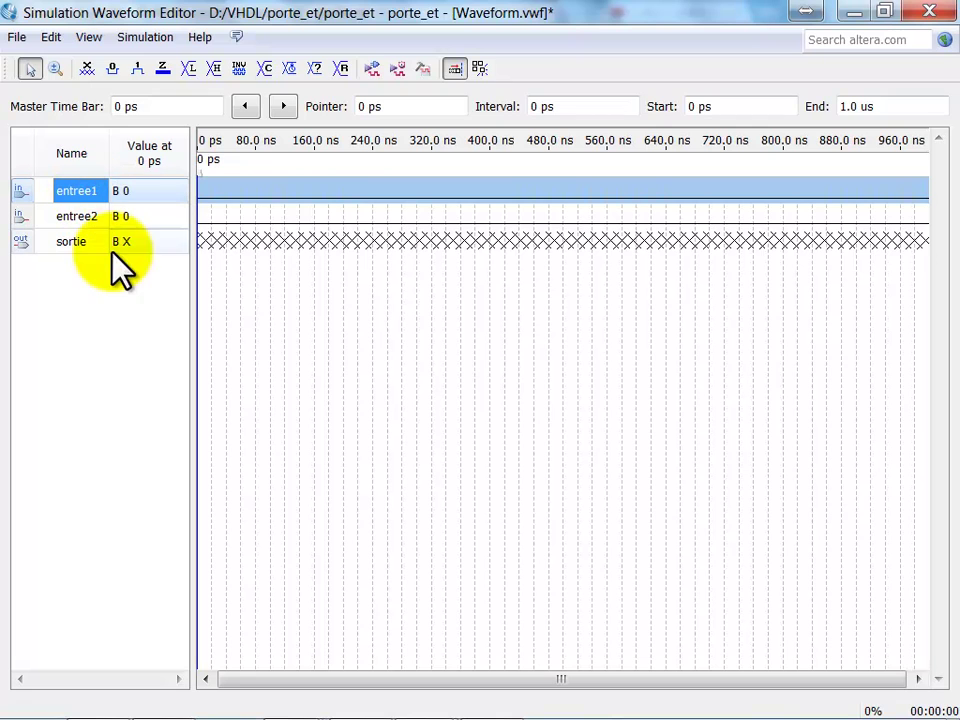
left_click(290, 70)
left_click_drag(942, 420, 515, 368)
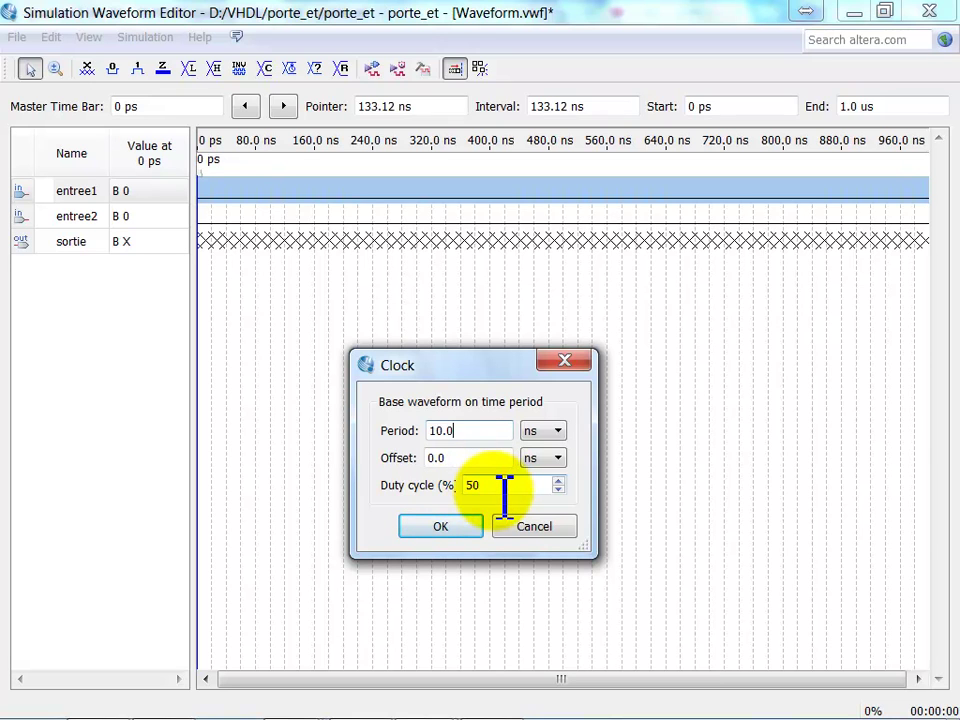
left_click(441, 528)
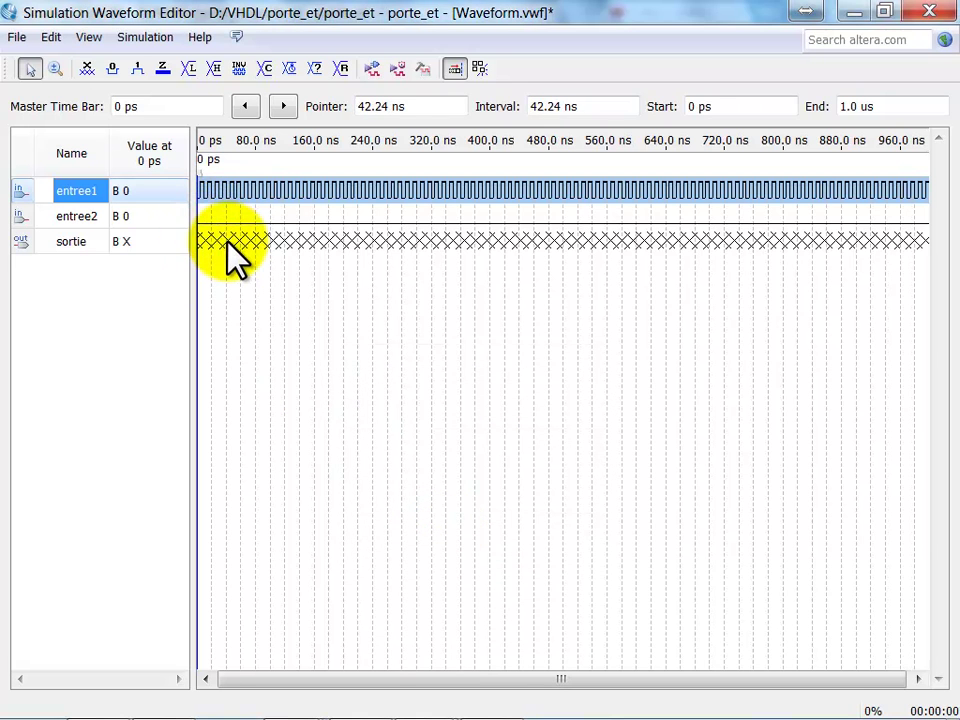
- Assign entree2 a clock waveform with a 20 ns period, 0.0 ns offset and 50% duty cycle
scroll(226, 243, "up", 1, "ctrl")
scroll(229, 250, "up", 2, "ctrl")
left_click_drag(285, 679, 222, 676)
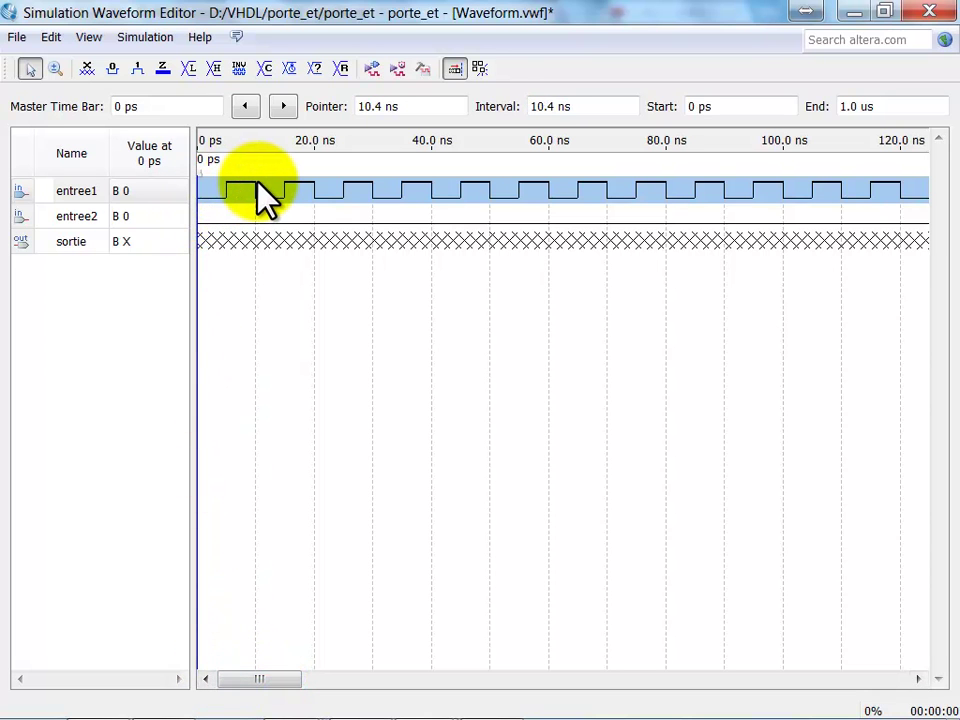
left_click(78, 217)
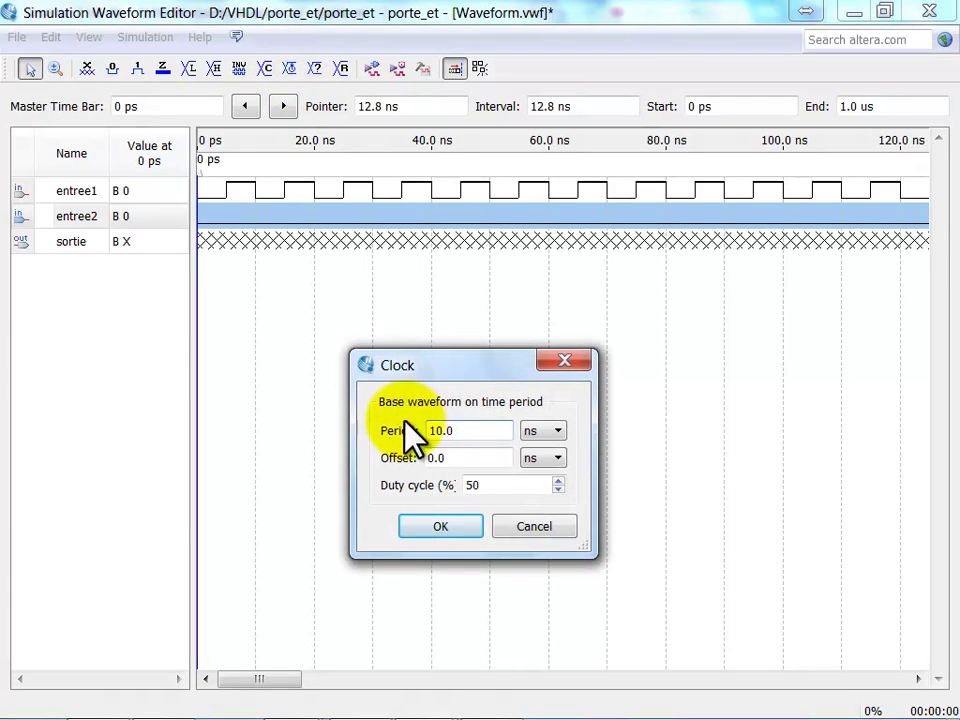
left_click_drag(467, 430, 369, 420)
type("20")
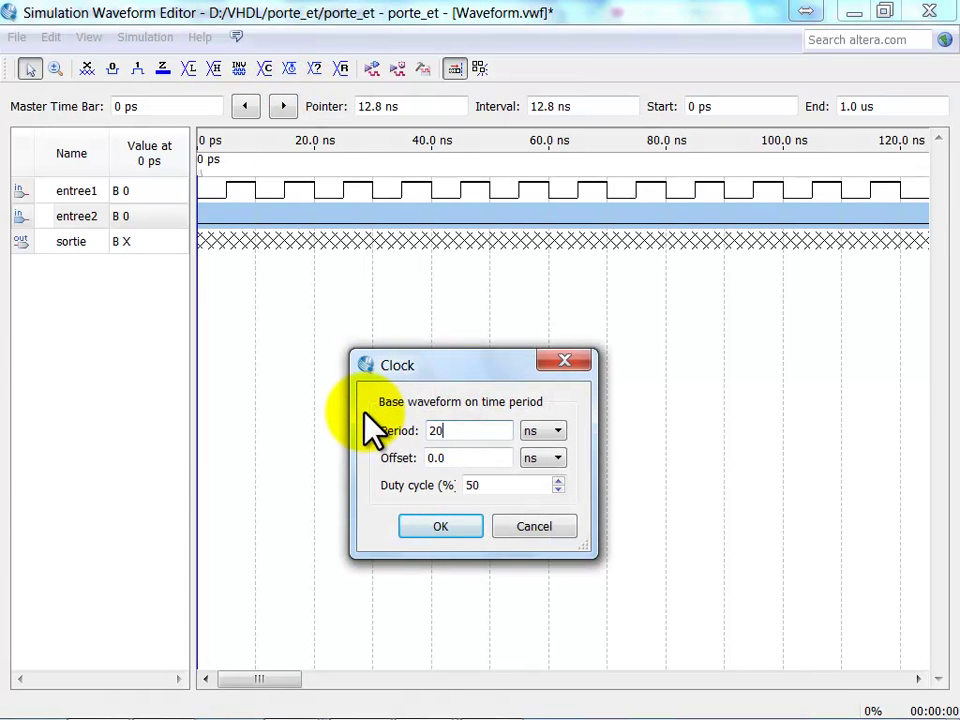
left_click(448, 532)
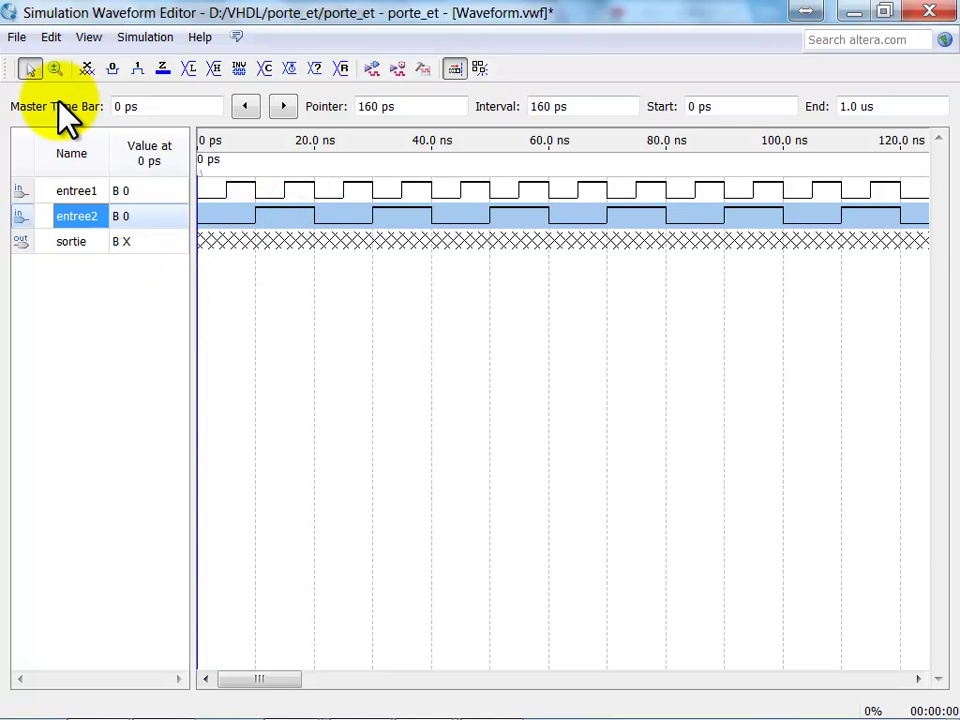
- Save the waveform file as test_porte_et.vwf in the porte_et folder and add it to the current project
left_click(18, 38)
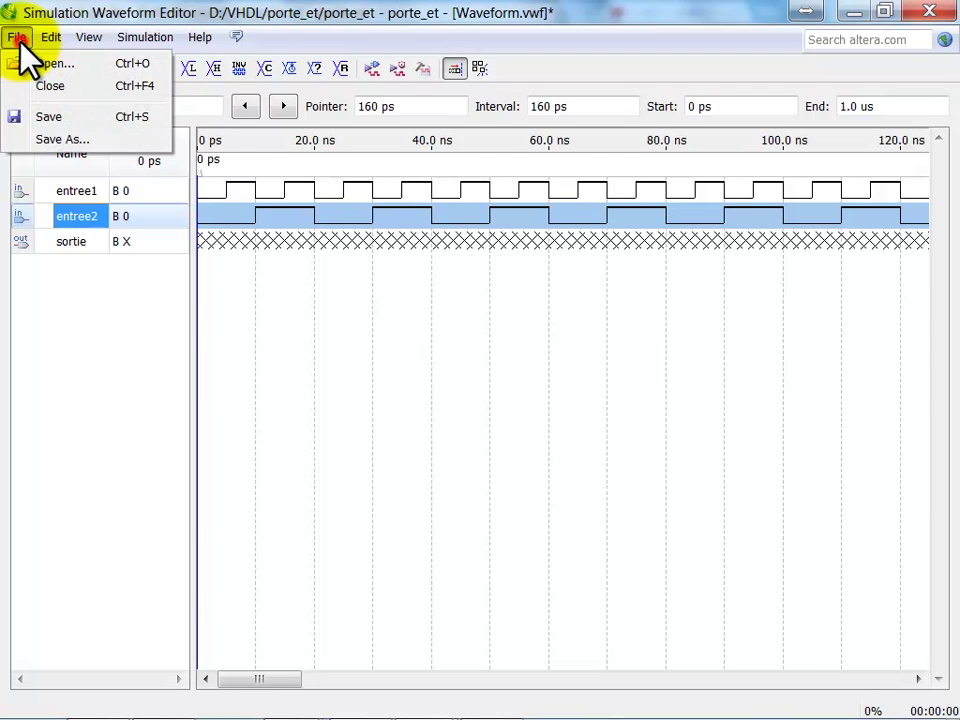
left_click(55, 118)
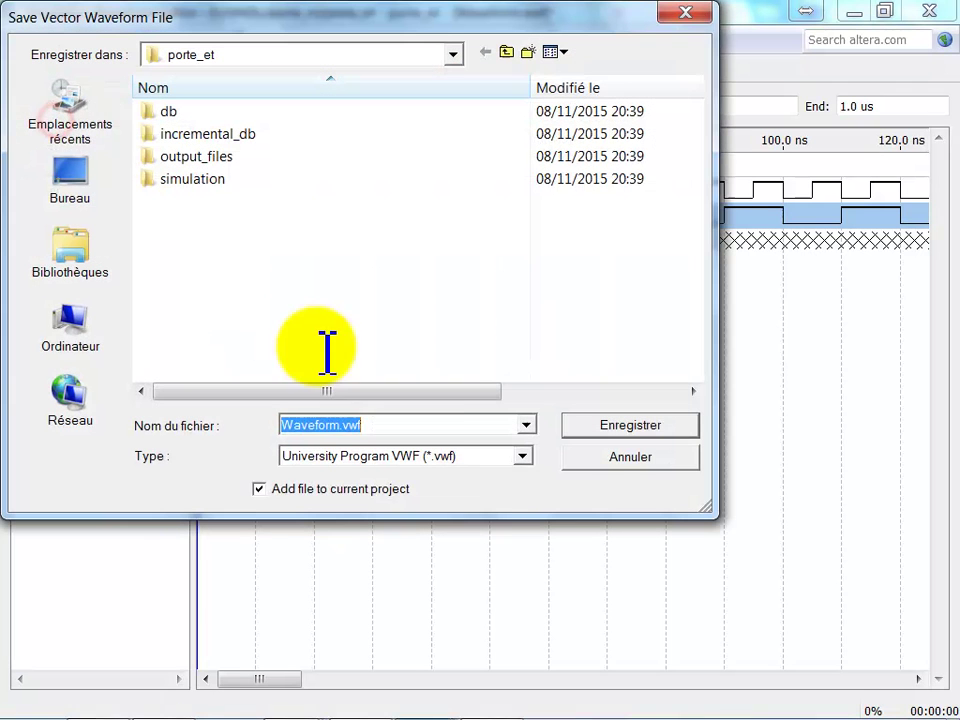
left_click(346, 425)
left_click_drag(346, 425, 258, 432)
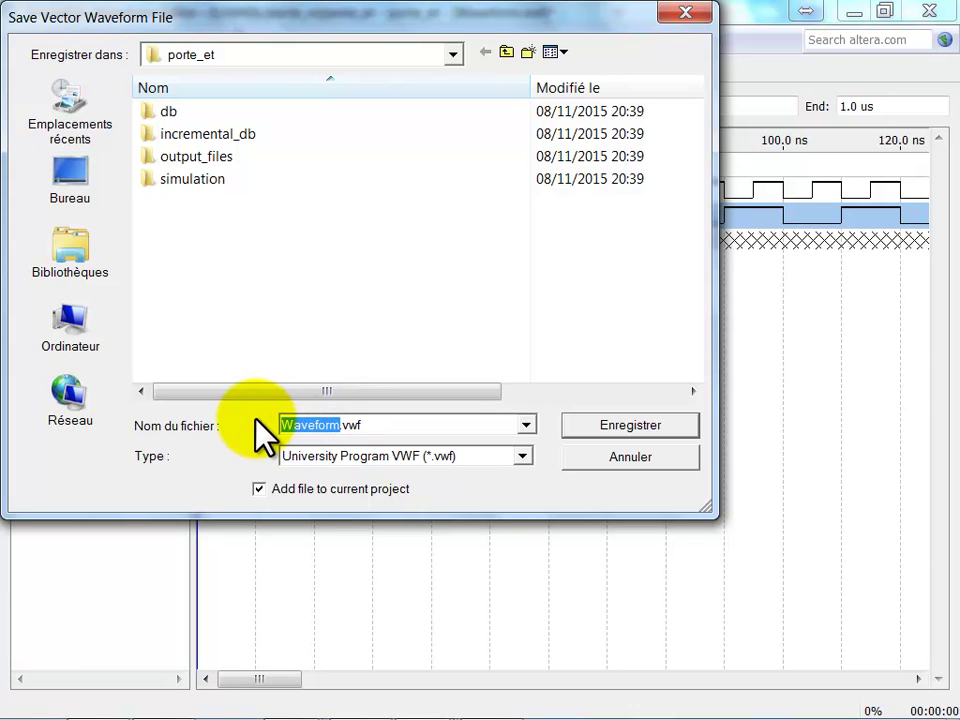
type("test")
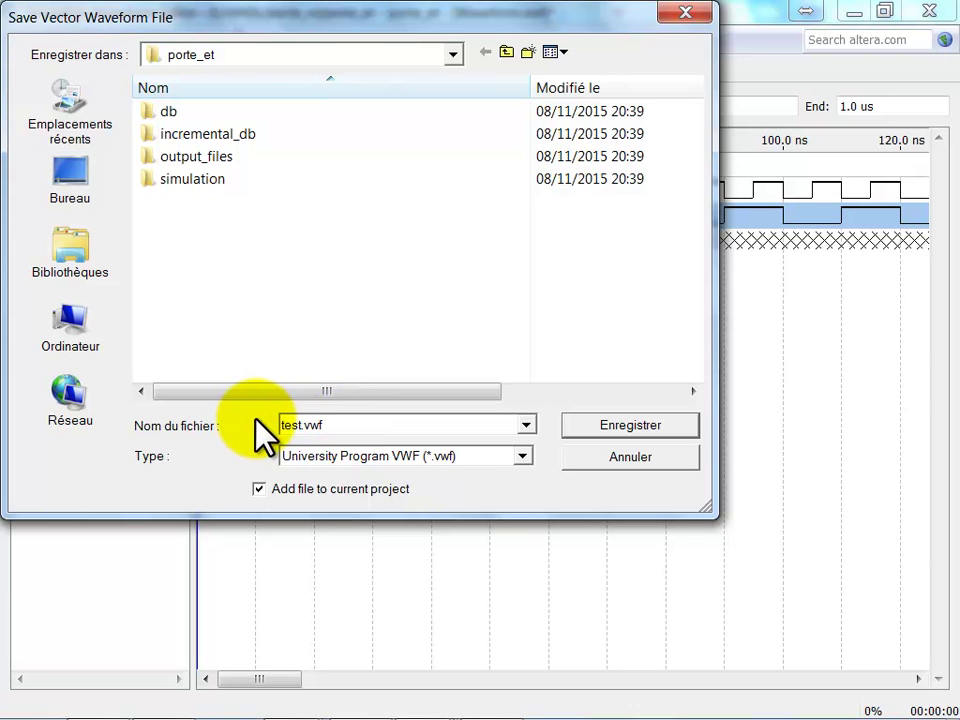
type("_porte_et")
left_click(622, 425)
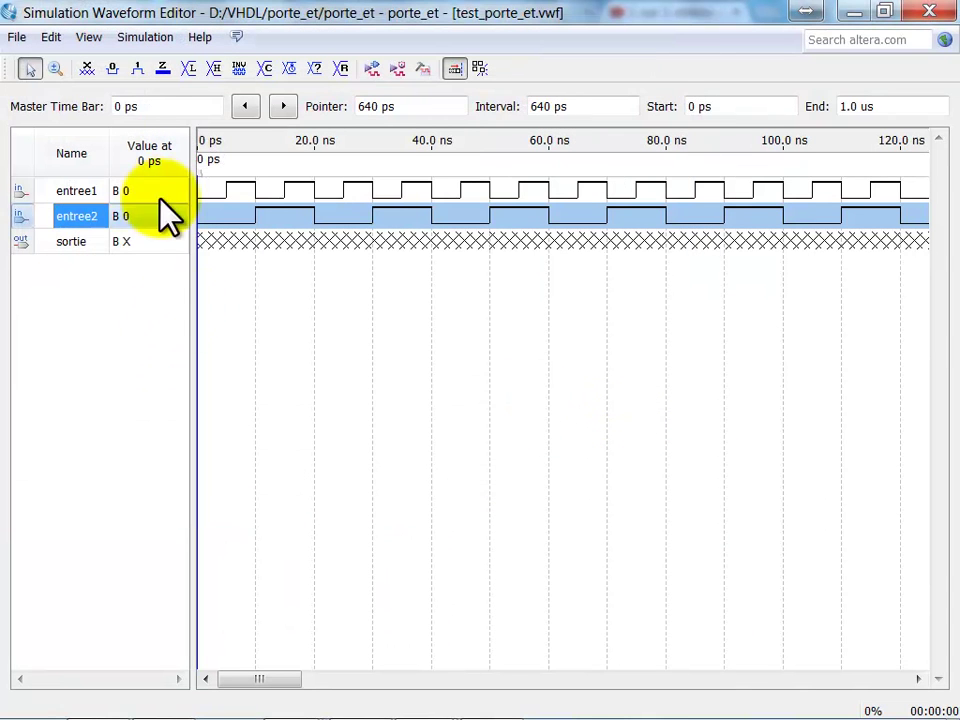
- Run the functional simulation and examine how sortie responds to entree1 and entree2 from 0 ps onward
left_click(145, 40)
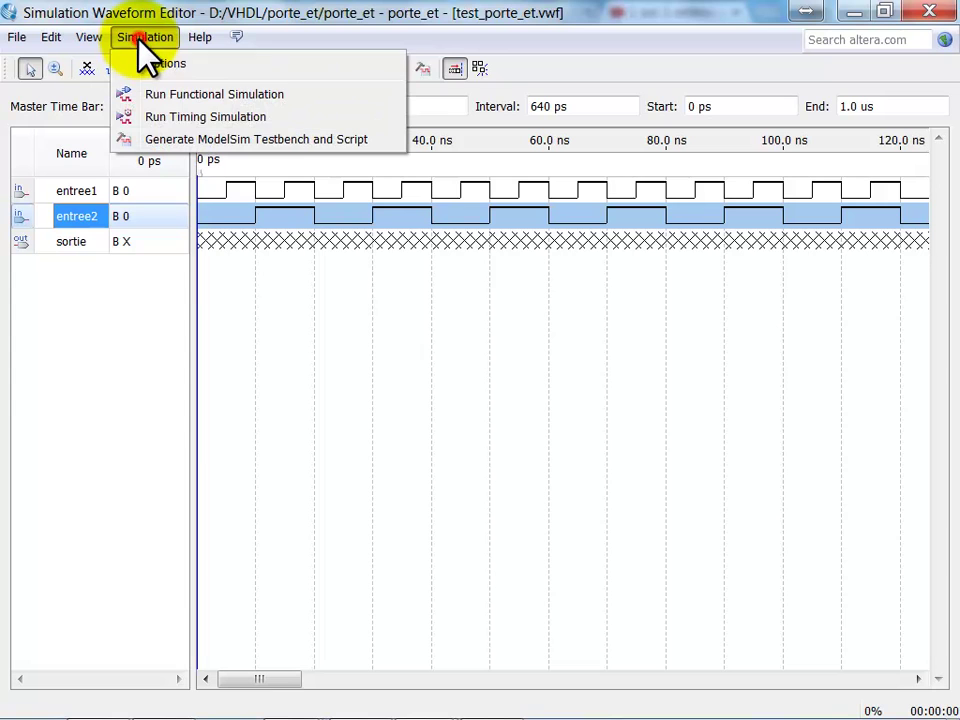
left_click(200, 96)
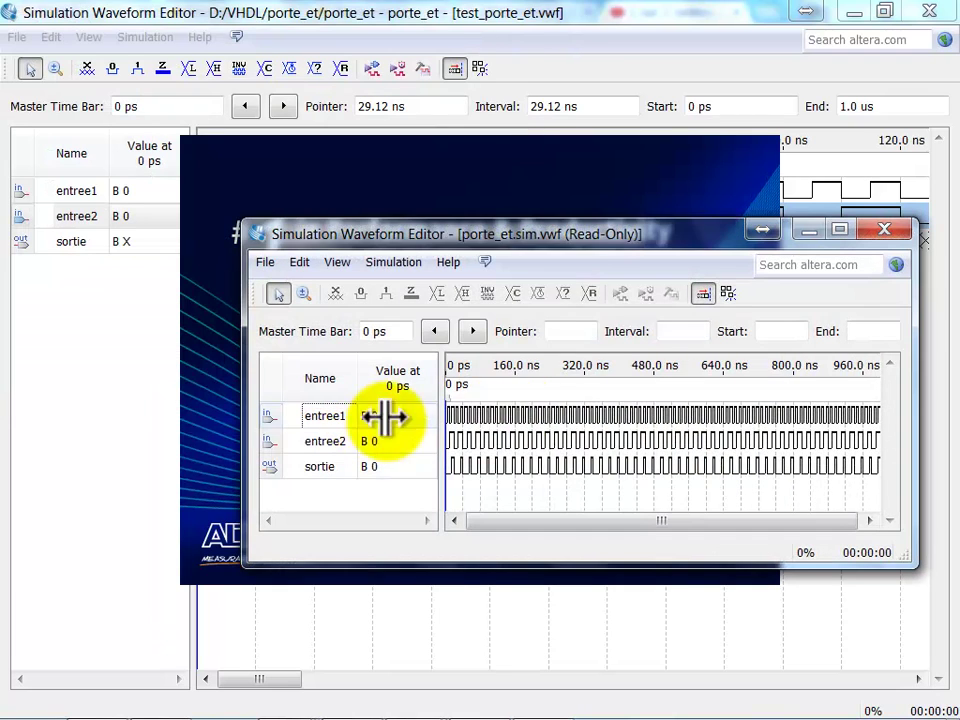
double_click(567, 235)
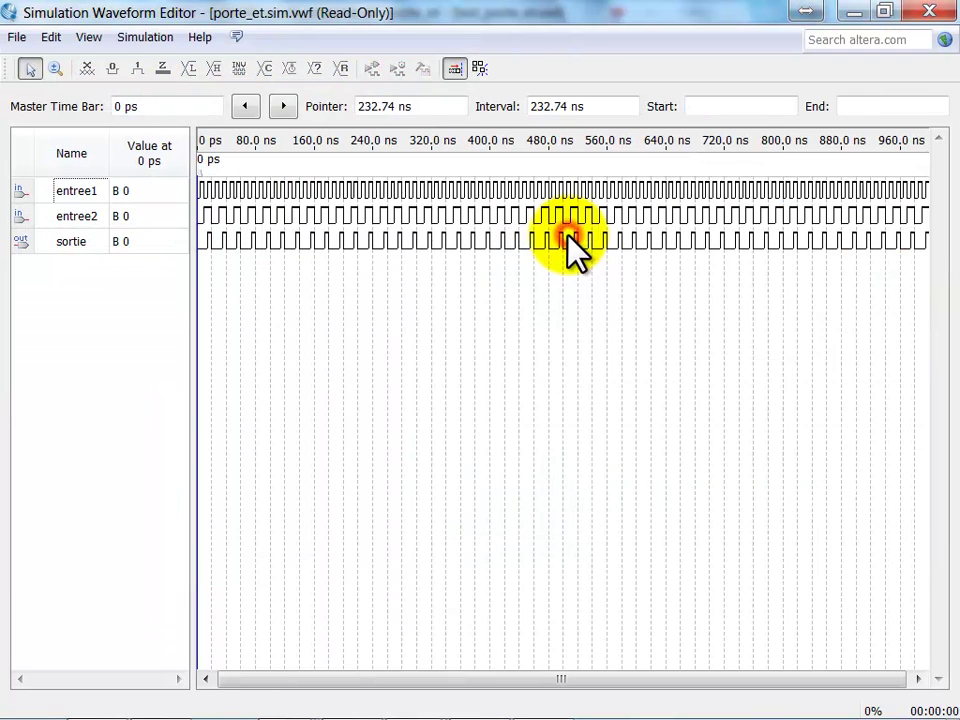
scroll(223, 398, "up", 3)
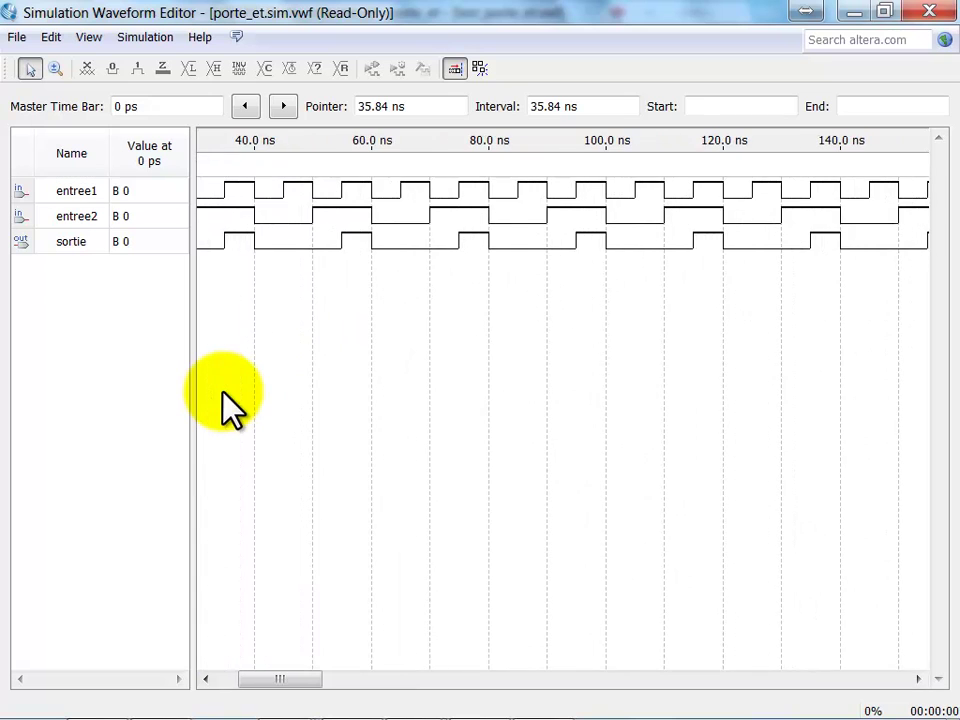
scroll(223, 410, "up", 1)
left_click_drag(258, 688, 203, 688)
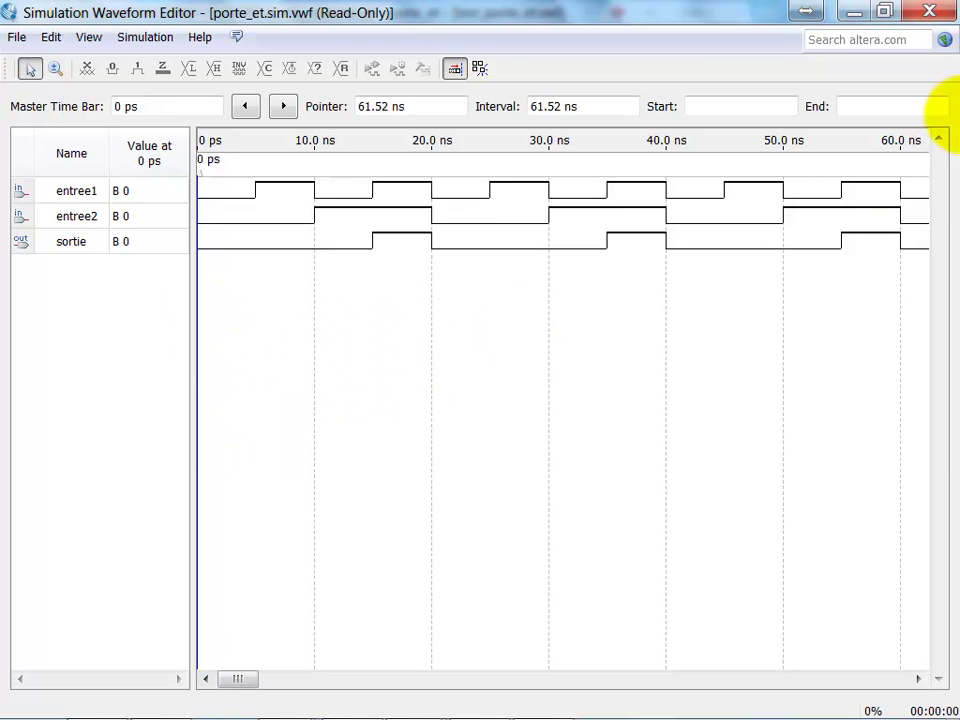
left_click(946, 18)
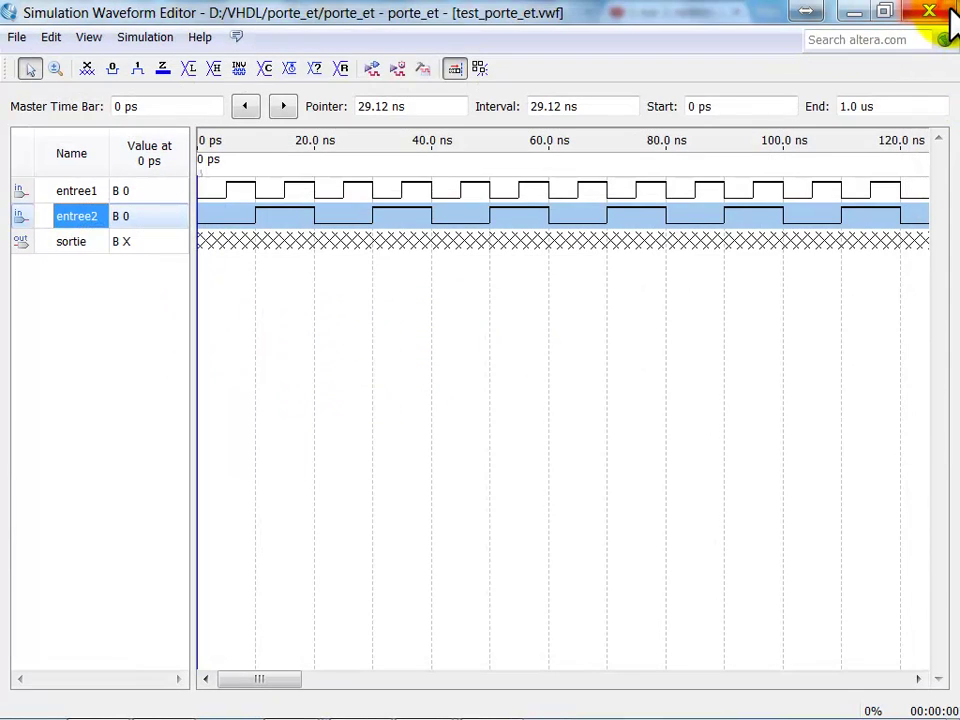
- Run the timing simulation and examine the delay of sortie relative to entree1 and entree2 from 0 ps onward
left_click(147, 40)
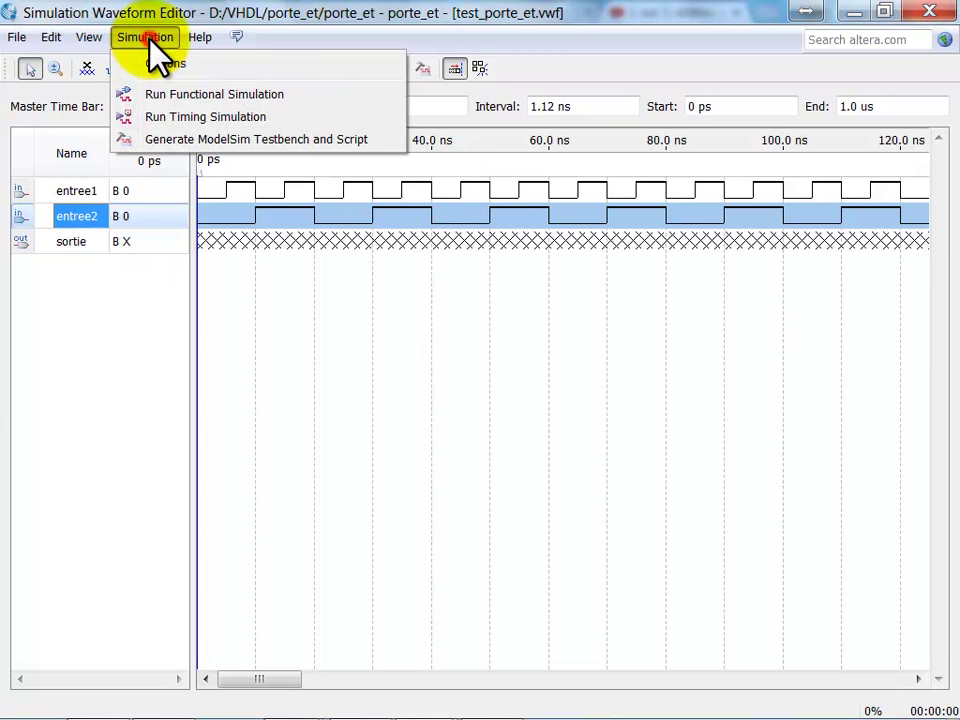
left_click(185, 139)
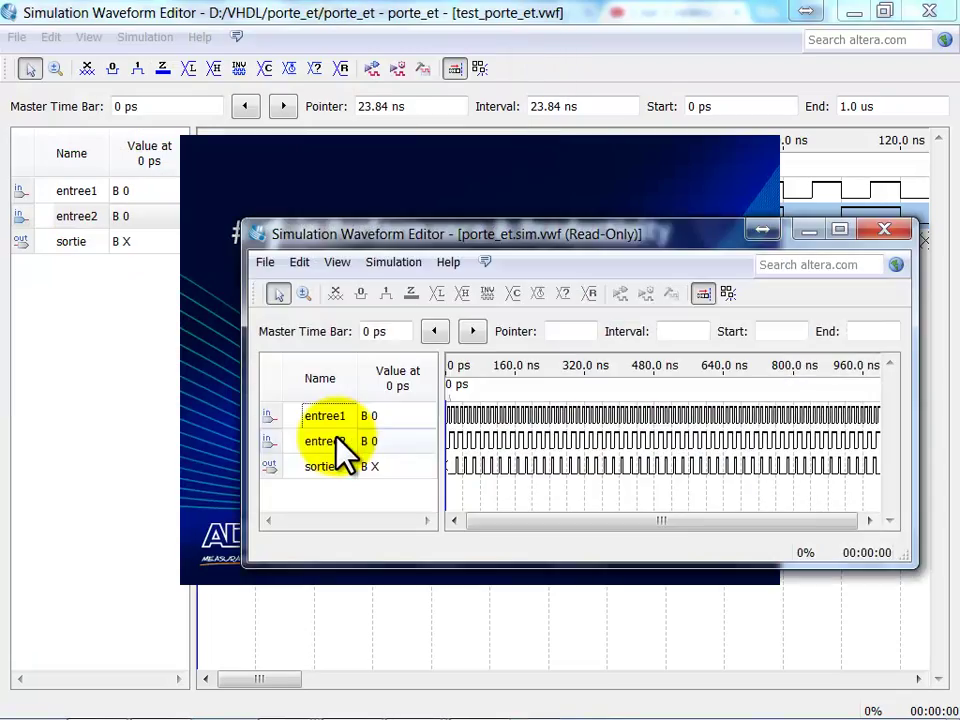
double_click(435, 234)
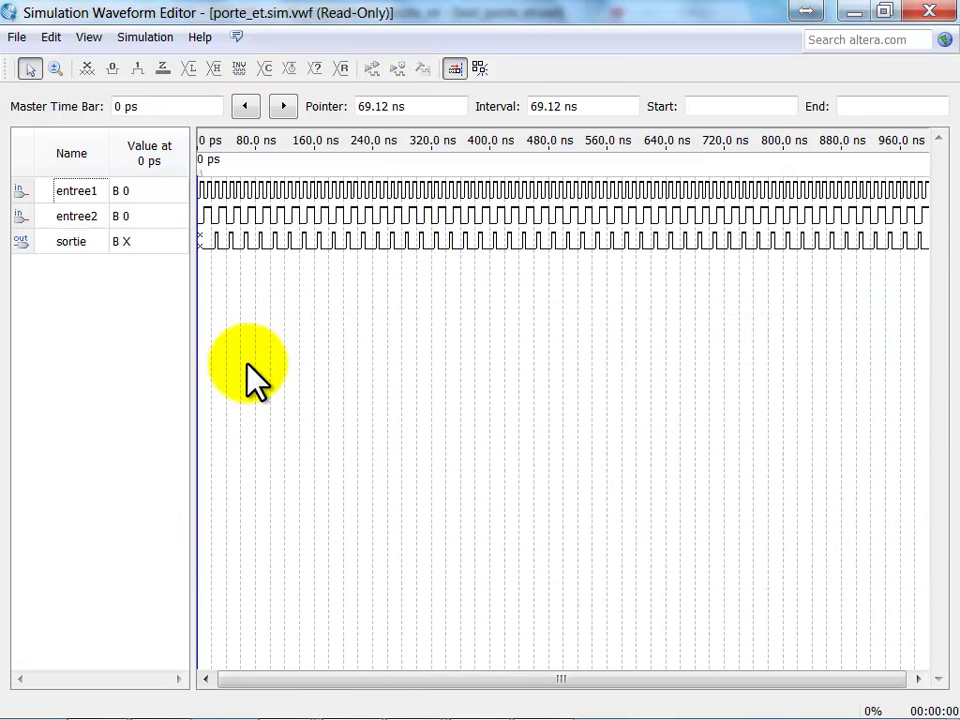
scroll(248, 368, "up", 2)
scroll(250, 378, "up", 1)
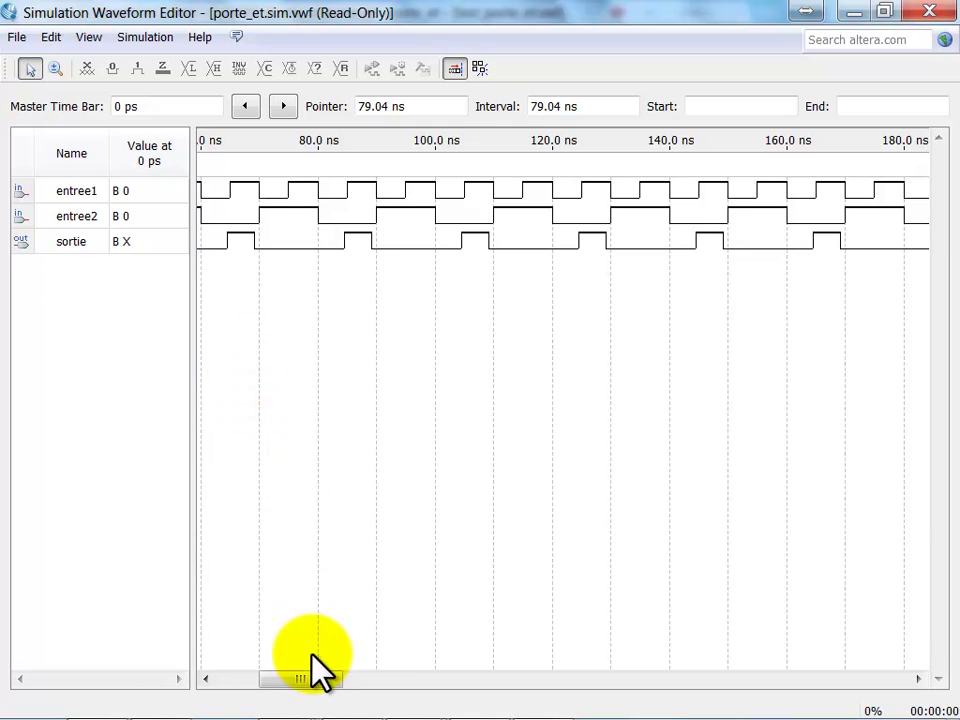
left_click_drag(318, 684, 240, 688)
scroll(300, 489, "up", 1)
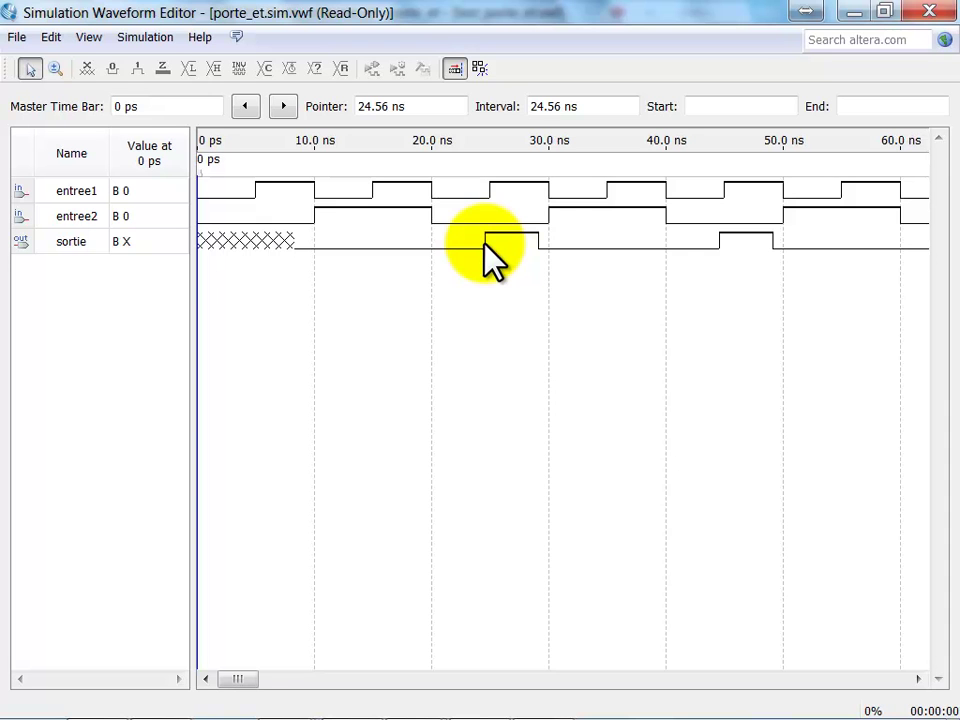
- Close the timing simulation results and the test_porte_et.vwf waveform editor
left_click(932, 12)
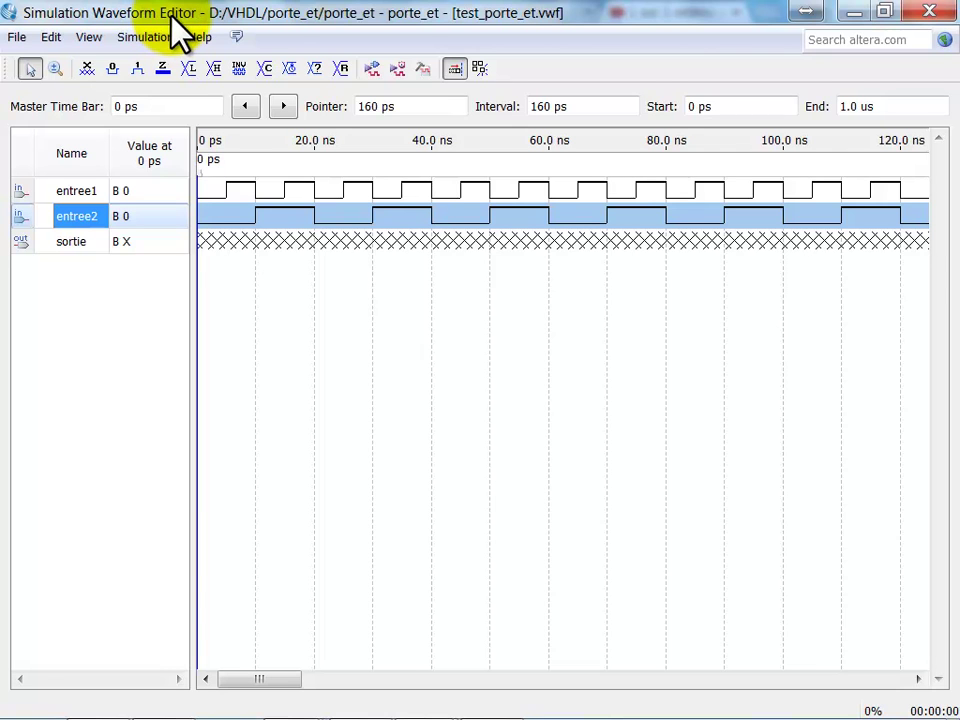
left_click(938, 22)
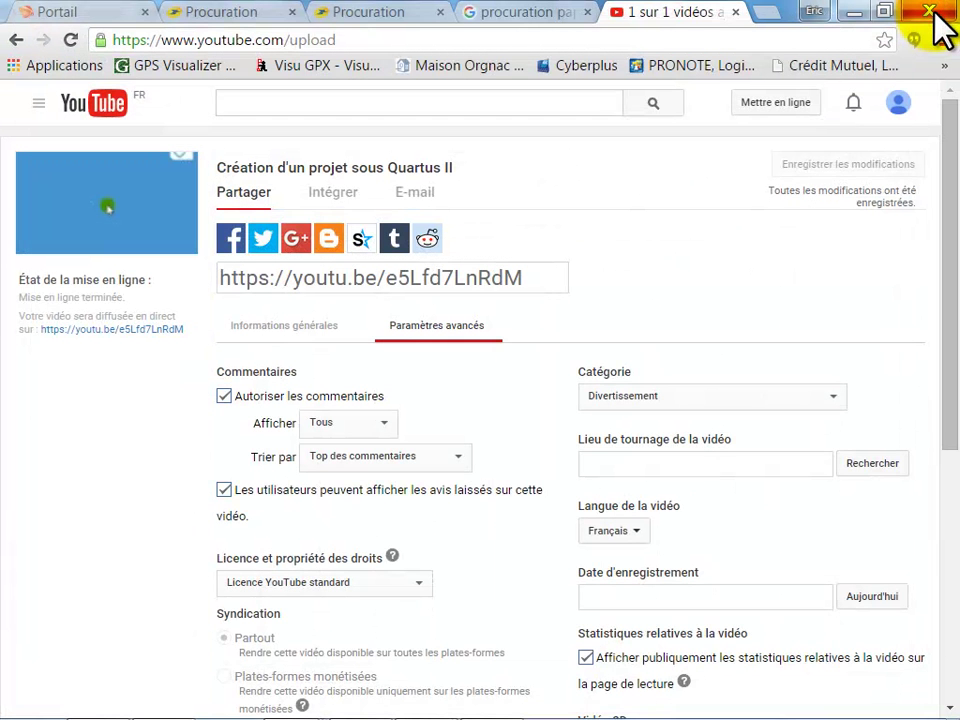